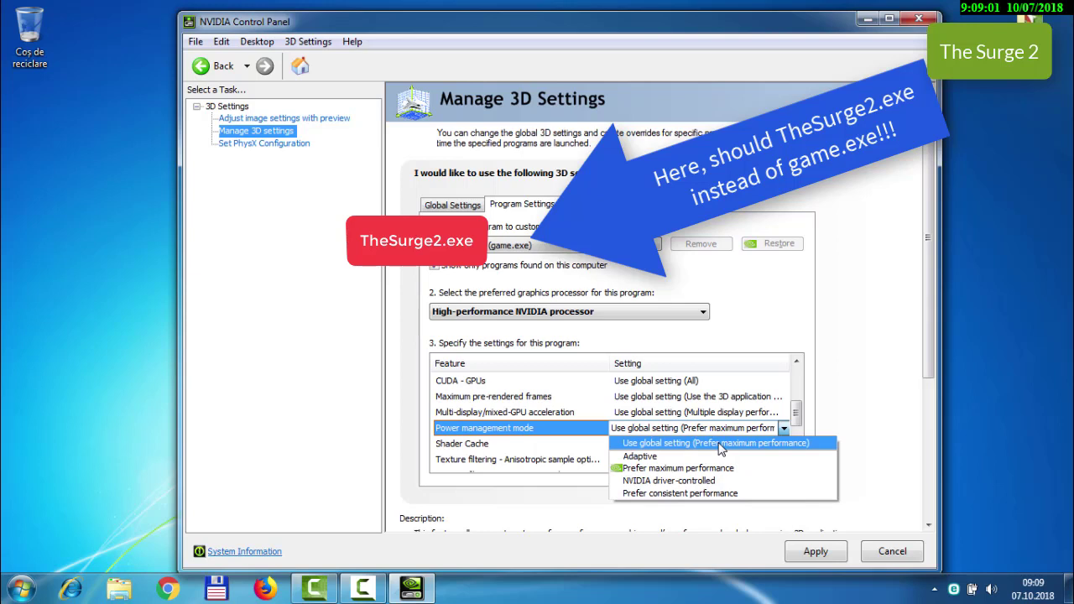
- Set Power management mode to Prefer maximum performance and Texture filtering - Quality to High performance for game.exe
{"action": "left_click", "coordinate": [714, 468]}
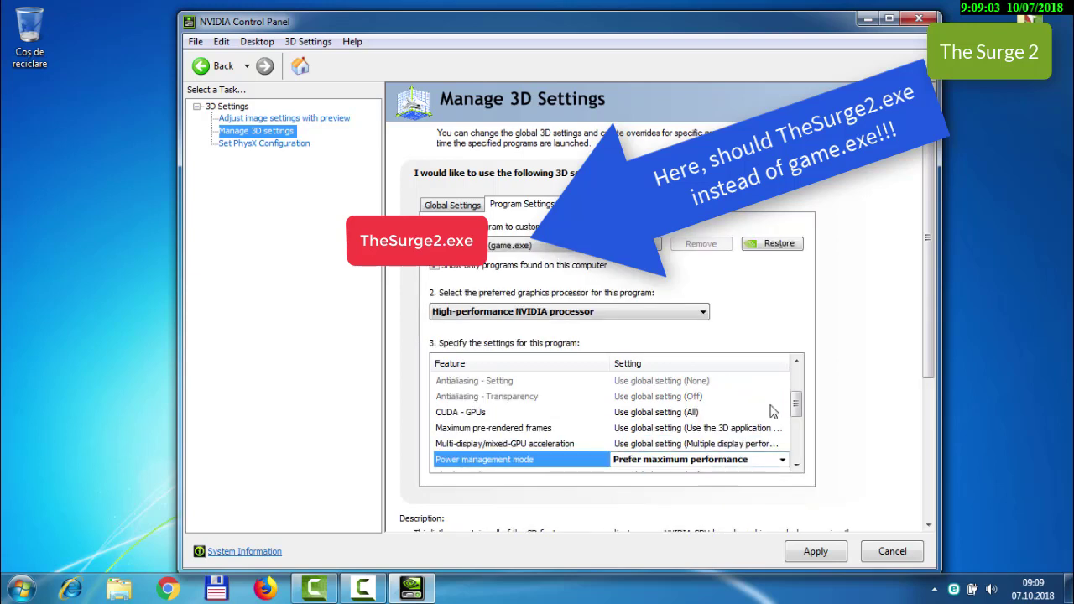
{"action": "left_click_drag", "start_coordinate": [796, 404], "coordinate": [797, 442]}
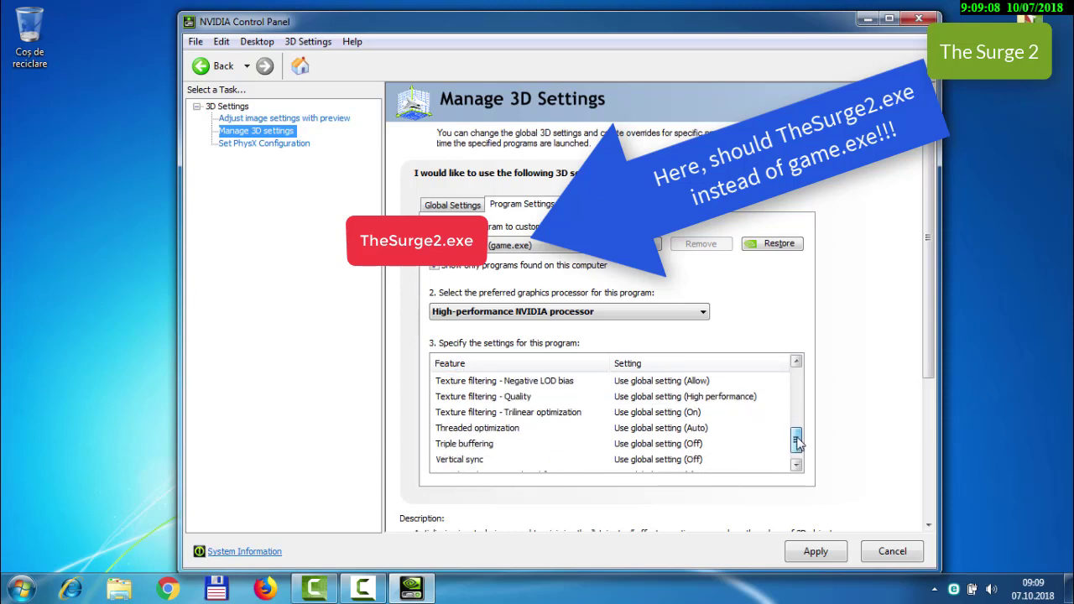
{"action": "left_click", "coordinate": [742, 398]}
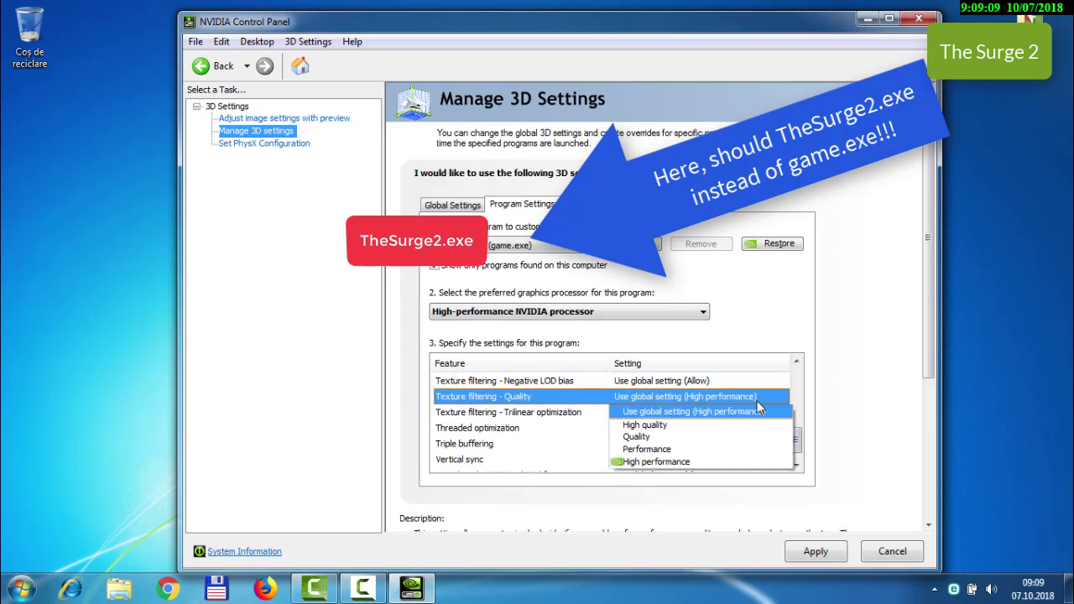
{"action": "left_click", "coordinate": [663, 461]}
- Set Texture filtering - Anisotropic sample optimization to Off, apply the game's 3D settings and close the NVIDIA Control Panel
{"action": "left_click_drag", "start_coordinate": [796, 423], "coordinate": [799, 451]}
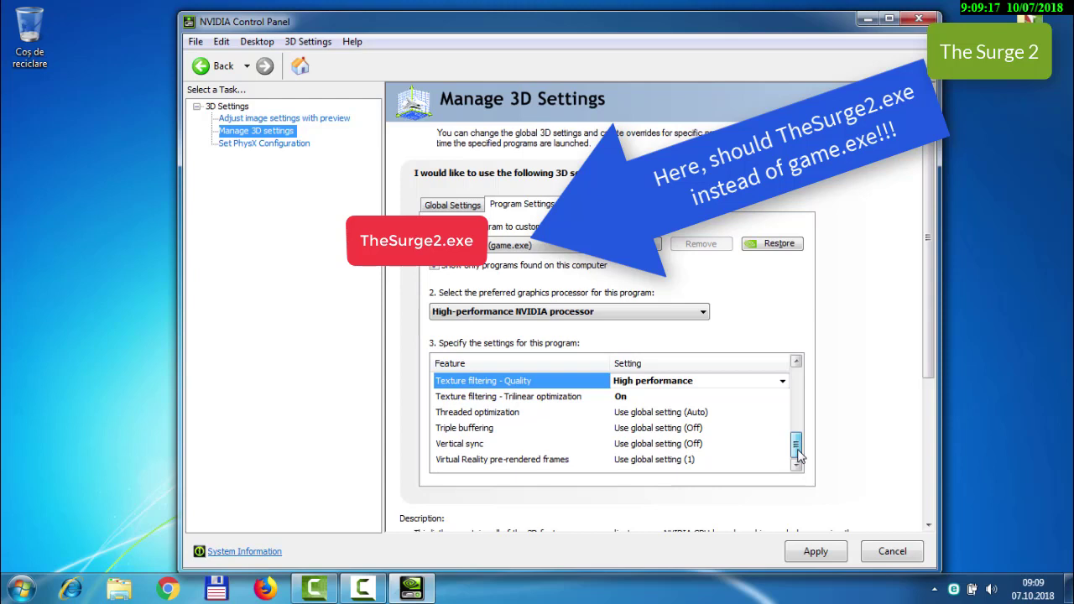
{"action": "left_click_drag", "start_coordinate": [797, 448], "coordinate": [796, 423]}
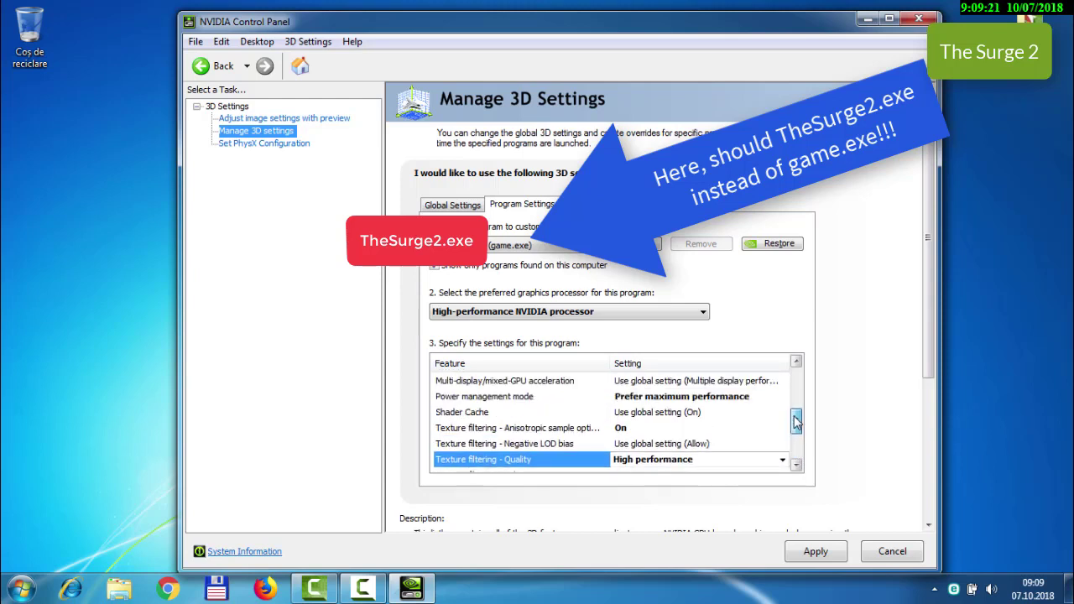
{"action": "left_click", "coordinate": [659, 430]}
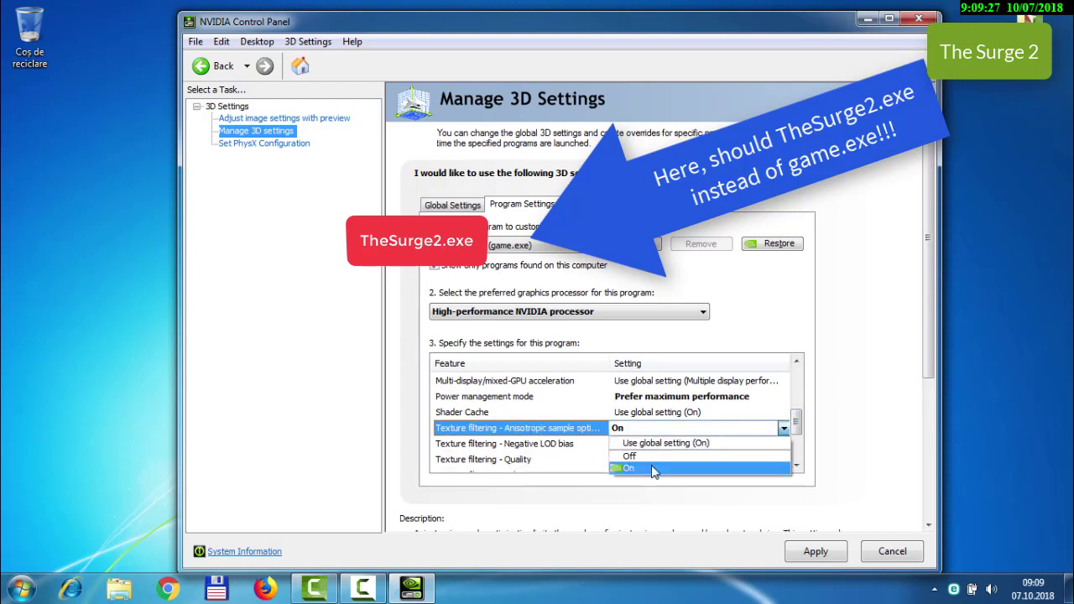
{"action": "left_click", "coordinate": [630, 456]}
{"action": "left_click_drag", "start_coordinate": [796, 412], "coordinate": [796, 378]}
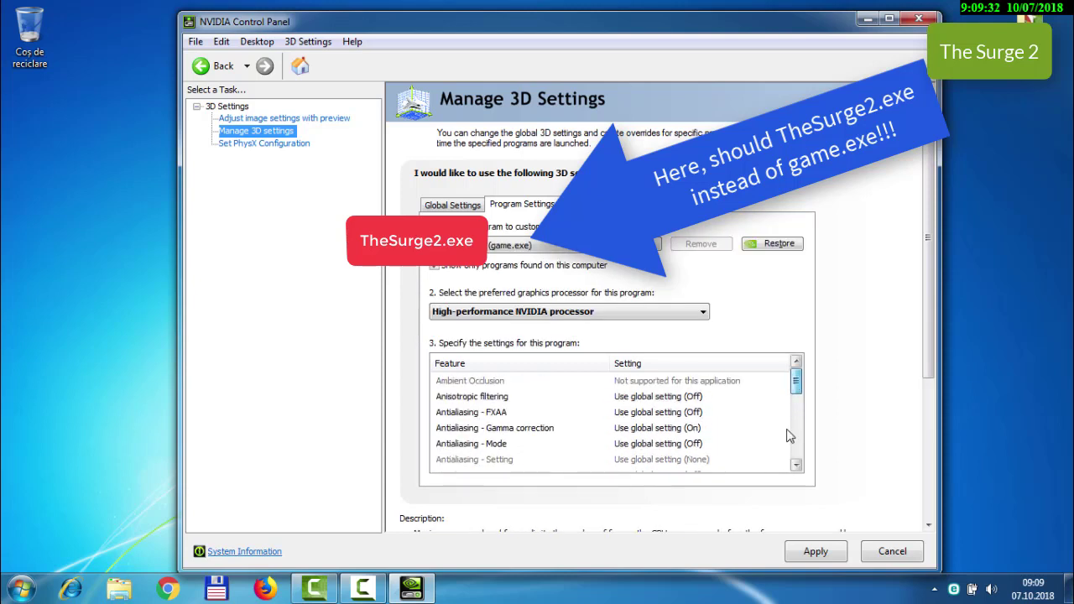
{"action": "left_click", "coordinate": [815, 552]}
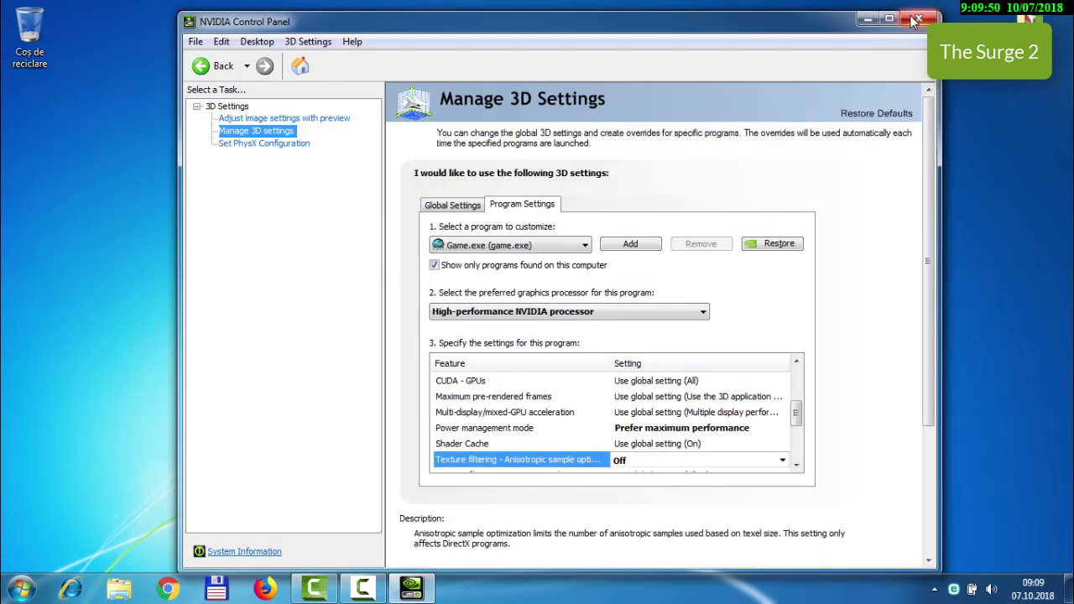
{"action": "left_click", "coordinate": [916, 20]}
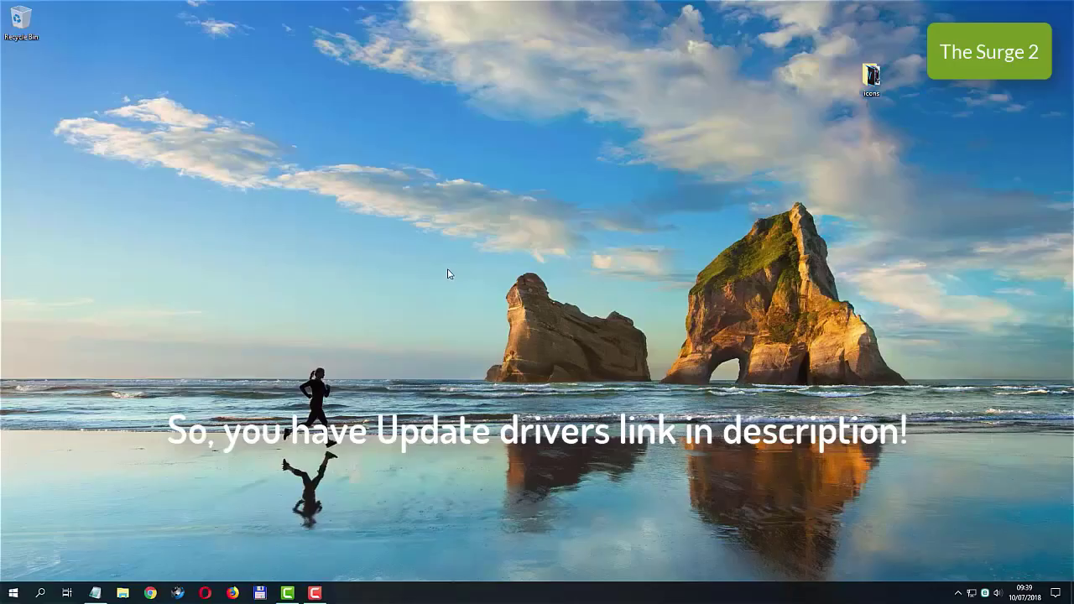
- Open AMD Radeon Settings from the desktop and go to the gaming profiles
{"action": "right_click", "coordinate": [449, 271]}
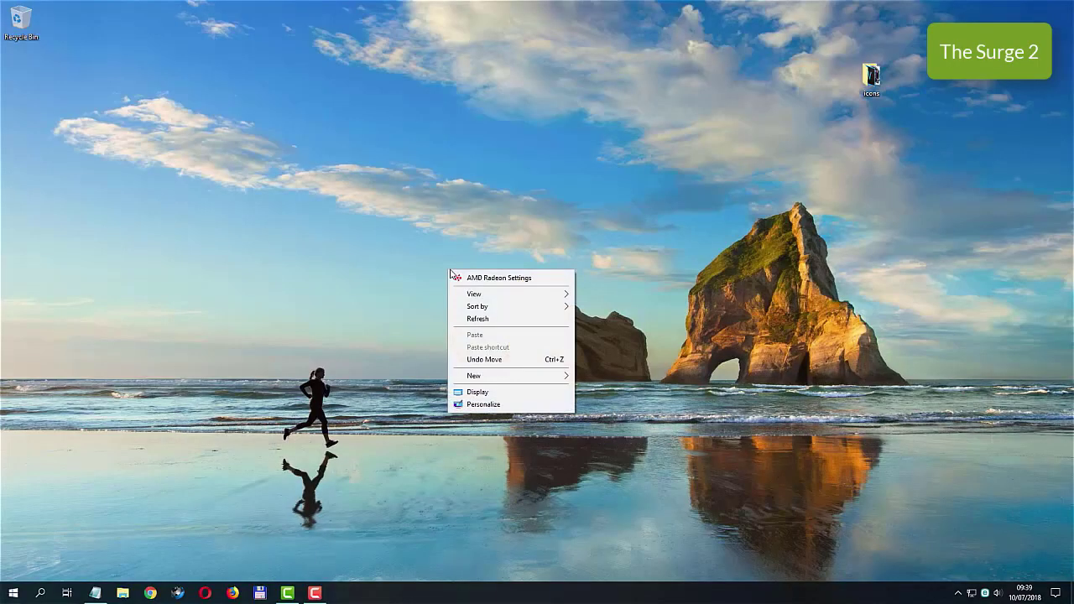
{"action": "left_click", "coordinate": [542, 282]}
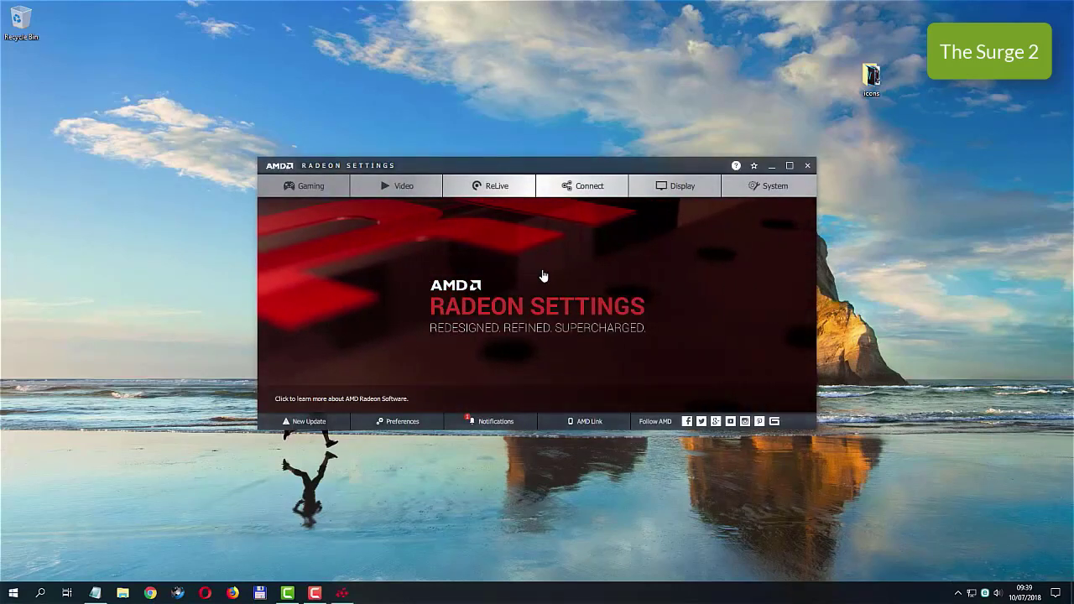
{"action": "left_click", "coordinate": [296, 183]}
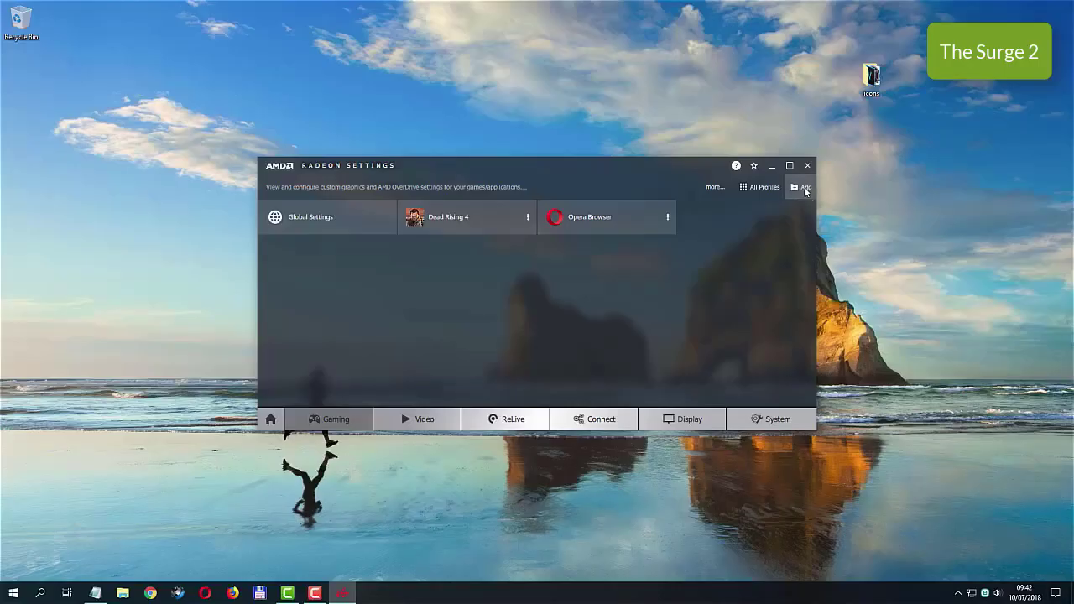
- Add a gaming profile for the GAME application located in the DESIRED GAME FOLDER in Downloads
{"action": "left_click", "coordinate": [801, 186]}
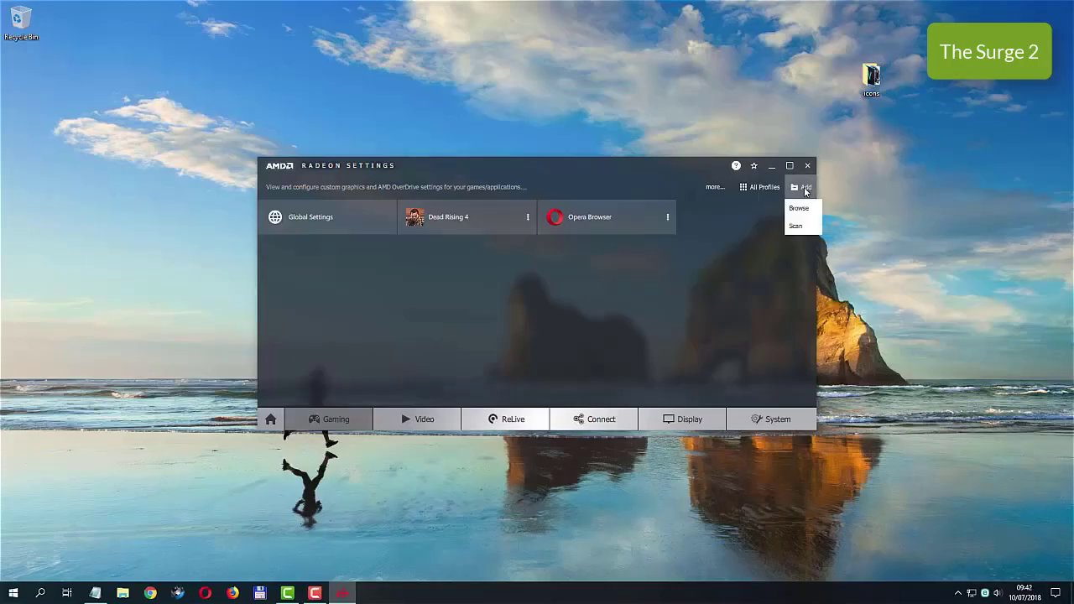
{"action": "left_click", "coordinate": [804, 209]}
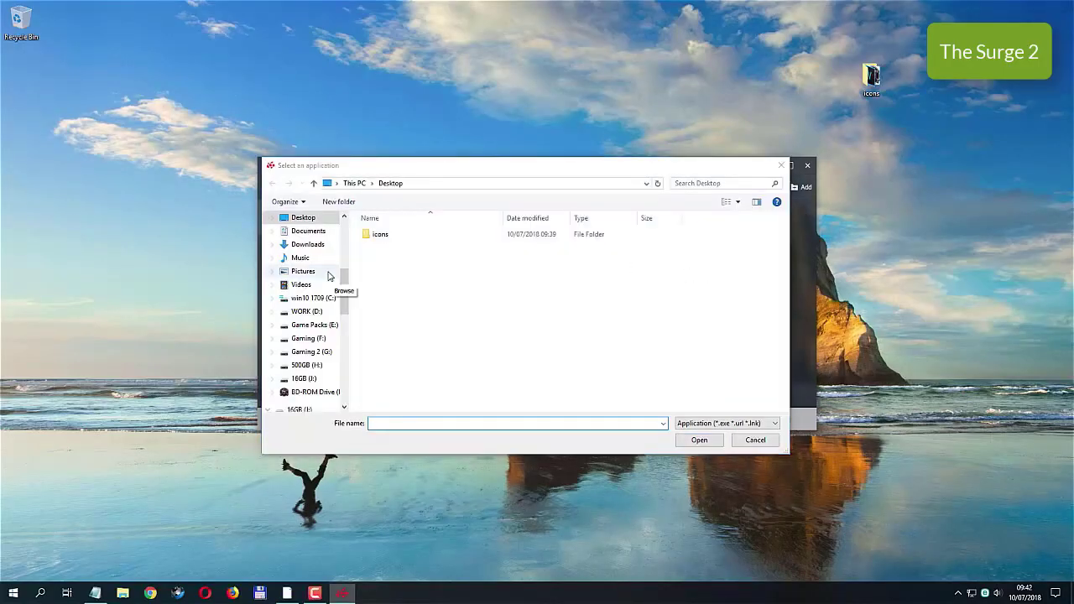
{"action": "left_click", "coordinate": [307, 244]}
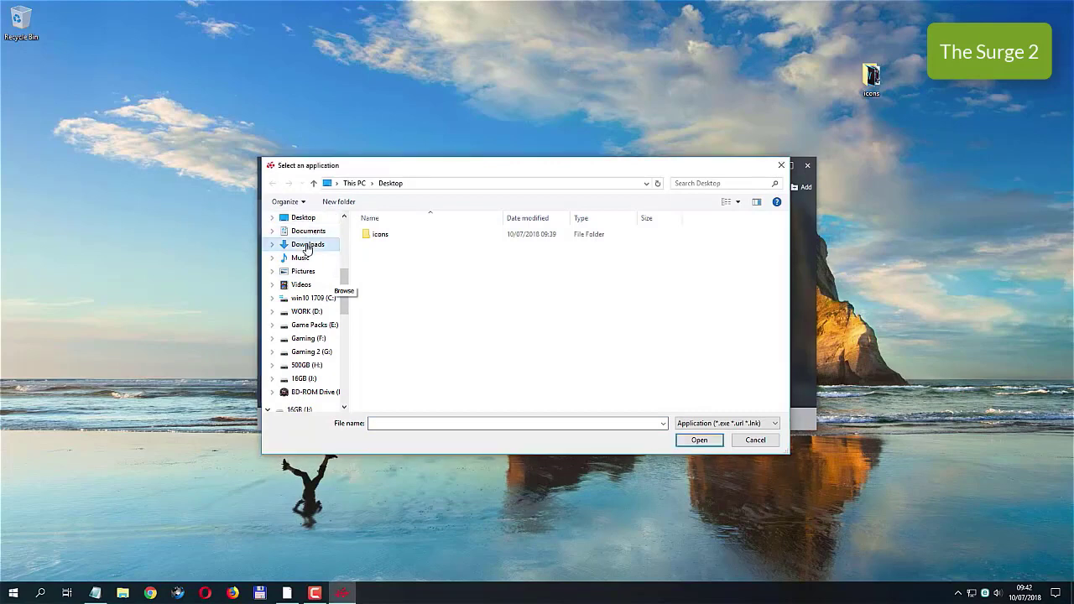
{"action": "left_click", "coordinate": [448, 248]}
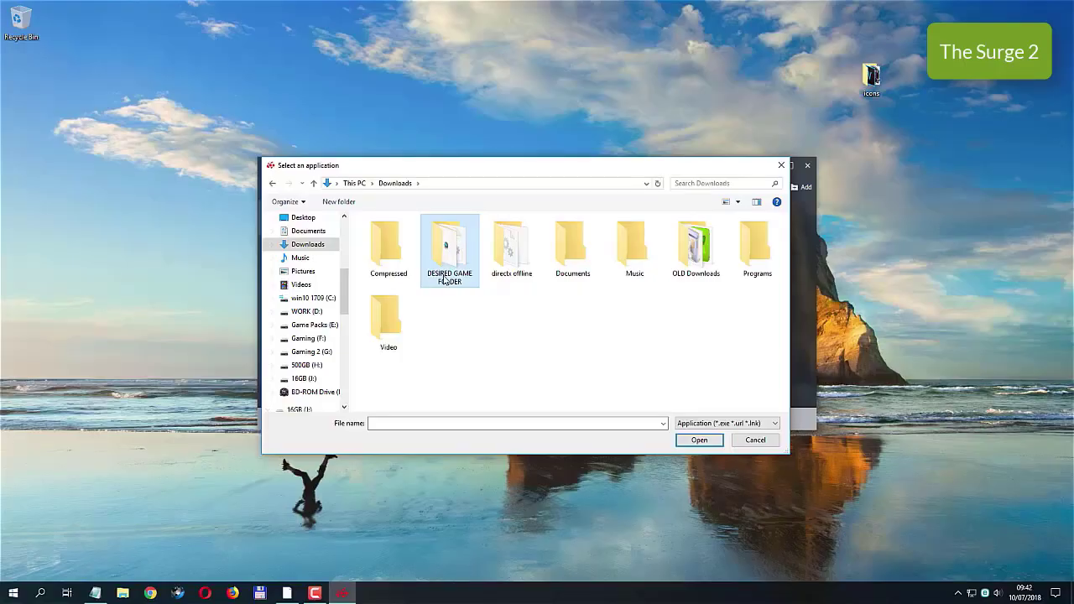
{"action": "double_click", "coordinate": [451, 248]}
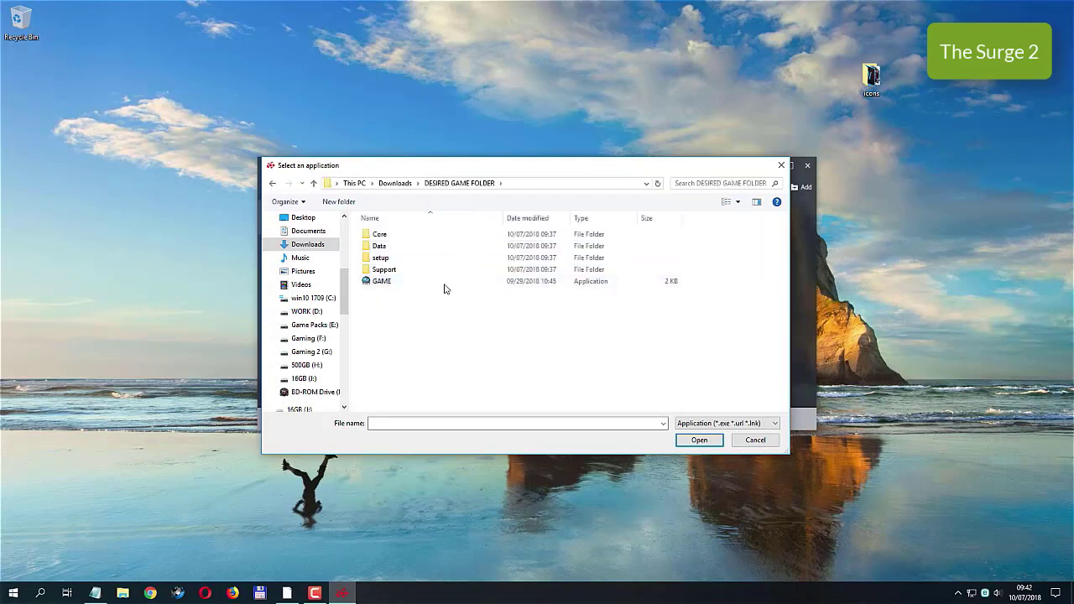
{"action": "left_click", "coordinate": [383, 282]}
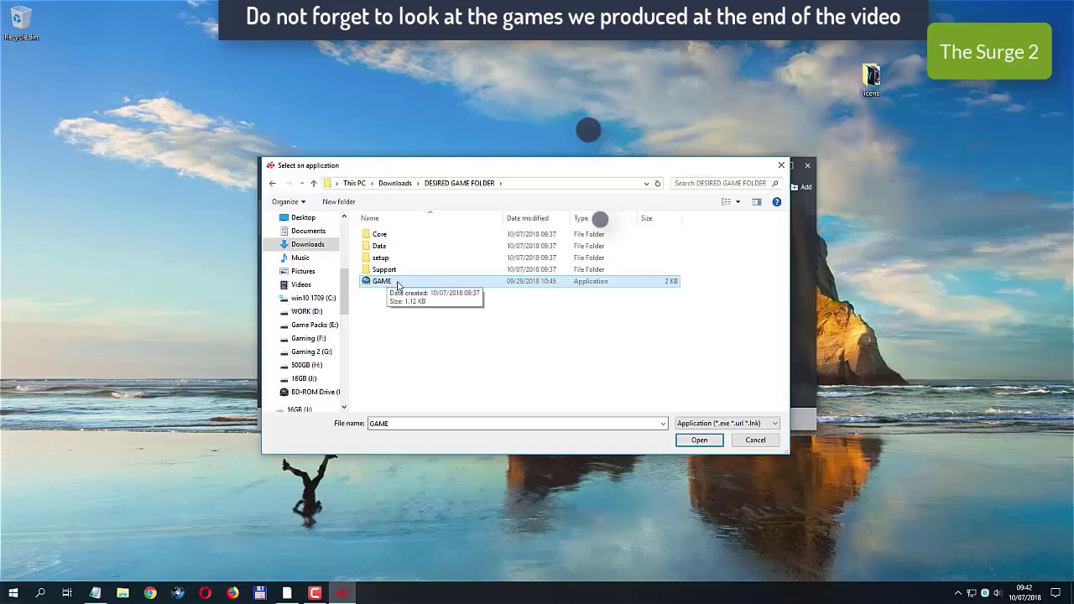
{"action": "left_click", "coordinate": [699, 440]}
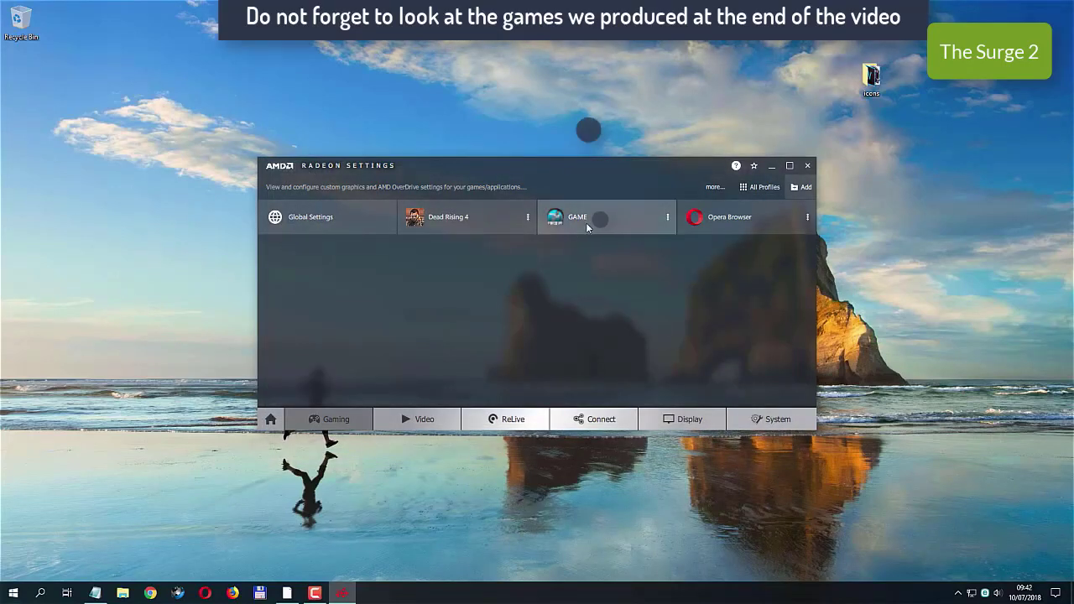
{"action": "left_click", "coordinate": [668, 219]}
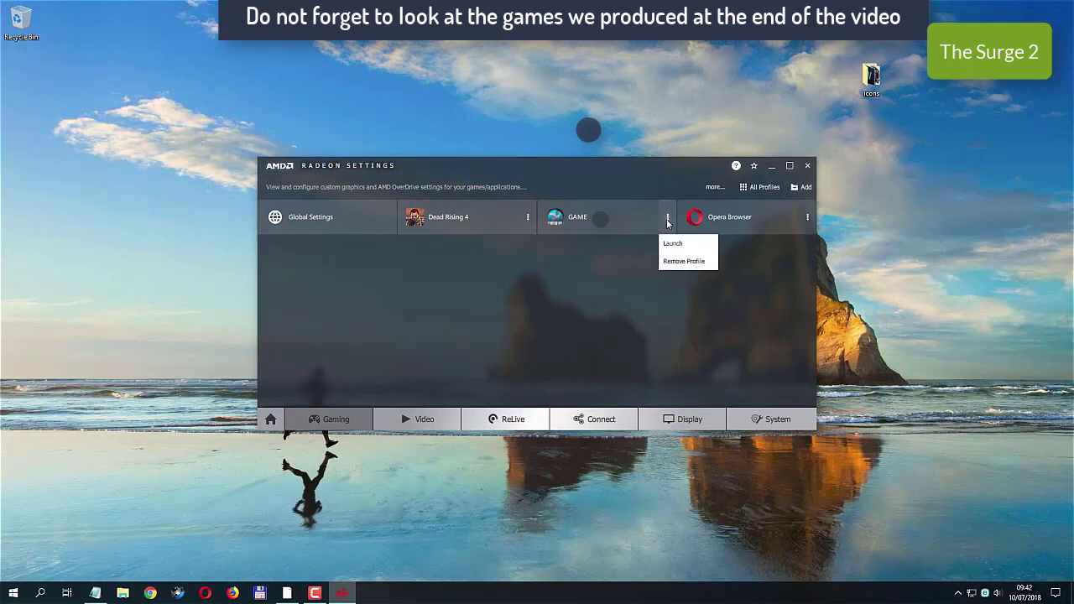
{"action": "left_click", "coordinate": [568, 332]}
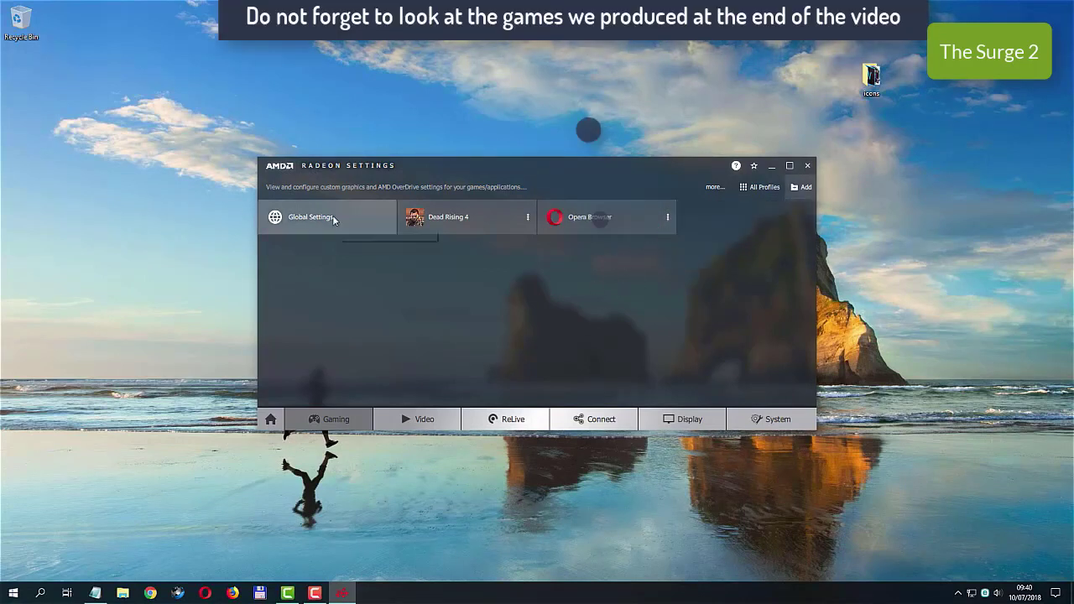
- In the global graphics settings, set Anti-aliasing Mode to Override application settings and Texture Filtering Quality to Performance
{"action": "left_click", "coordinate": [333, 219]}
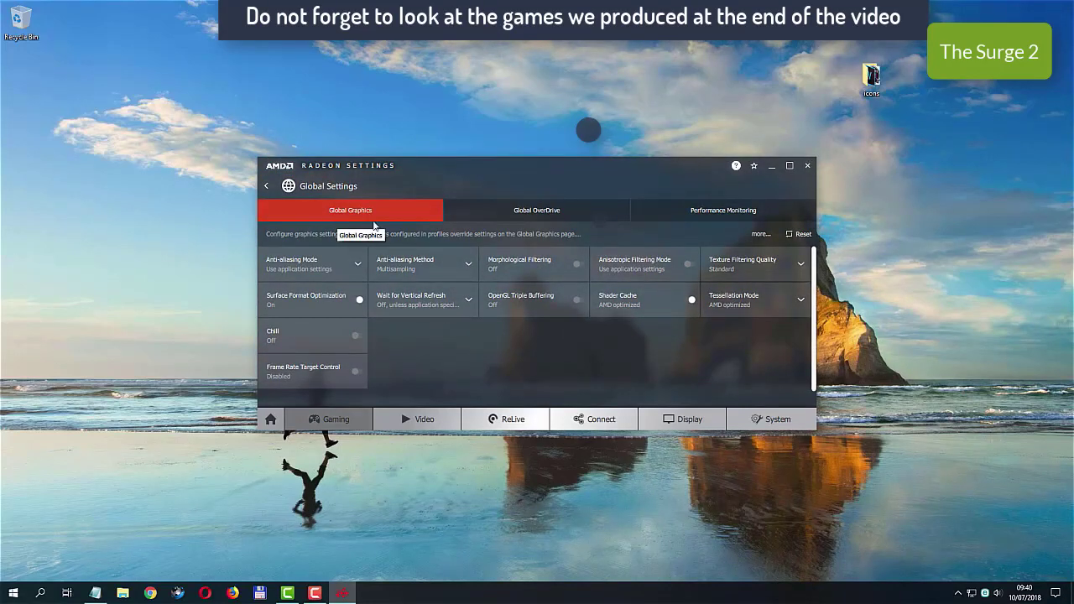
{"action": "left_click", "coordinate": [358, 265]}
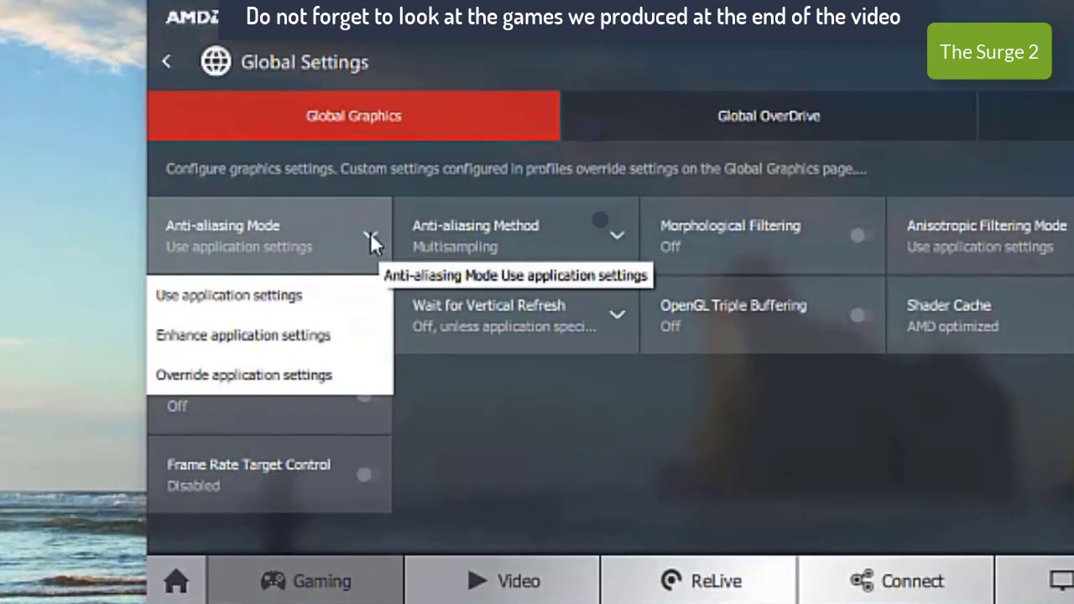
{"action": "left_click", "coordinate": [311, 376]}
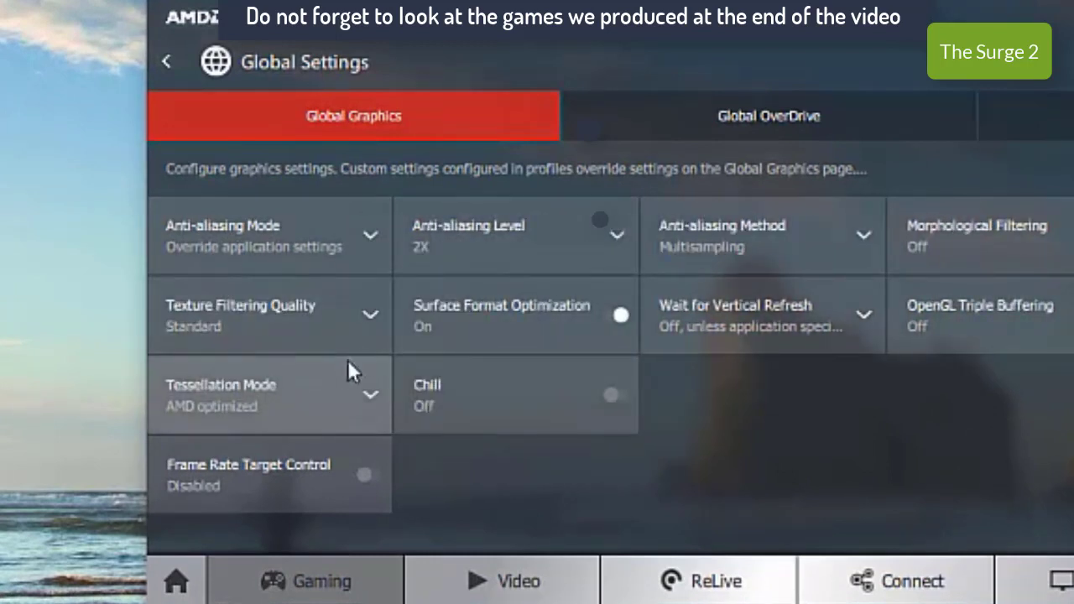
{"action": "left_click", "coordinate": [369, 317]}
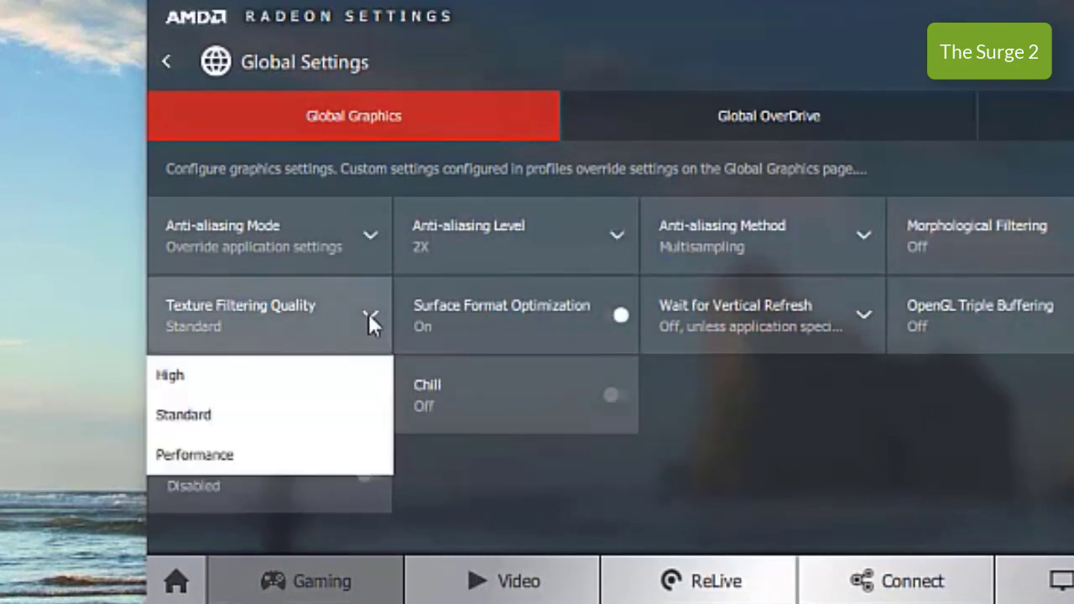
{"action": "left_click", "coordinate": [296, 457]}
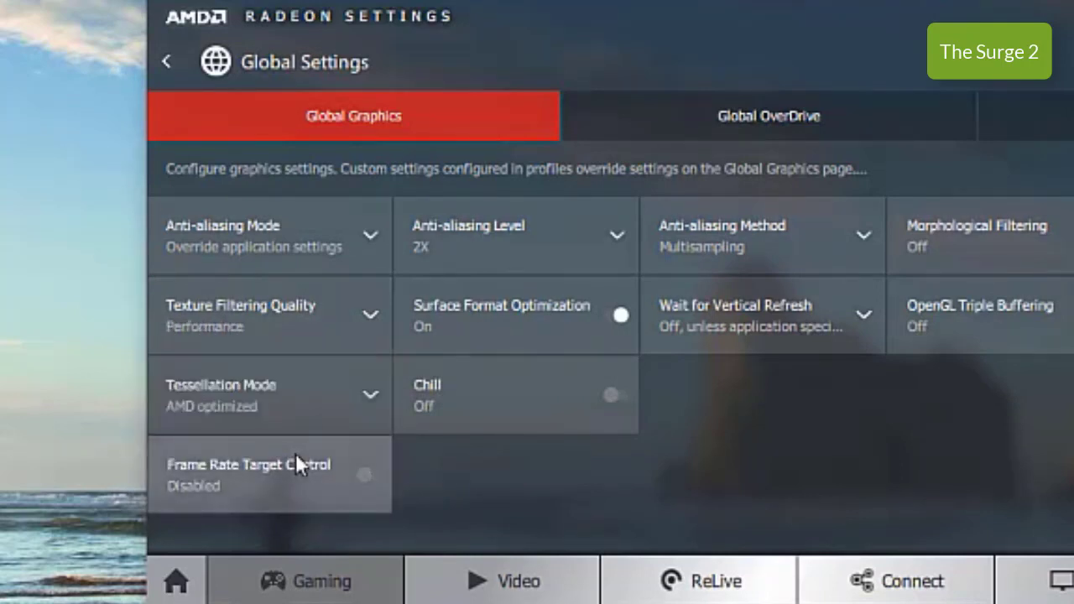
- Choose 2X as the Anti-aliasing Level and review the Anti-aliasing Method options, keeping Multisampling
{"action": "left_click", "coordinate": [615, 237]}
{"action": "scroll", "coordinate": [582, 327], "scroll_direction": "down", "scroll_amount": 1}
{"action": "scroll", "coordinate": [604, 361], "scroll_direction": "up", "scroll_amount": 1}
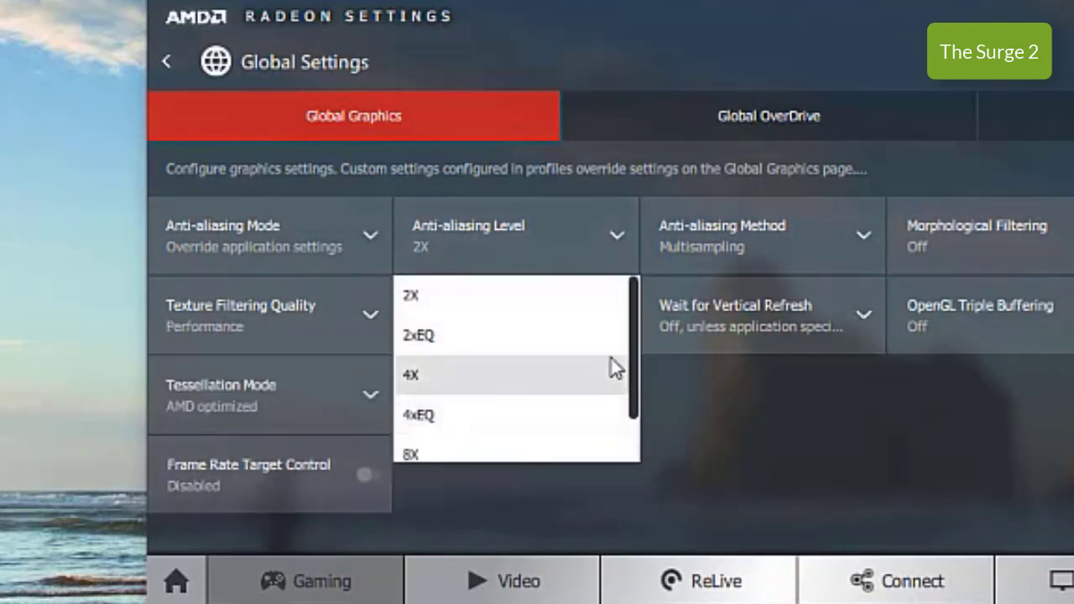
{"action": "left_click_drag", "start_coordinate": [632, 336], "coordinate": [629, 256]}
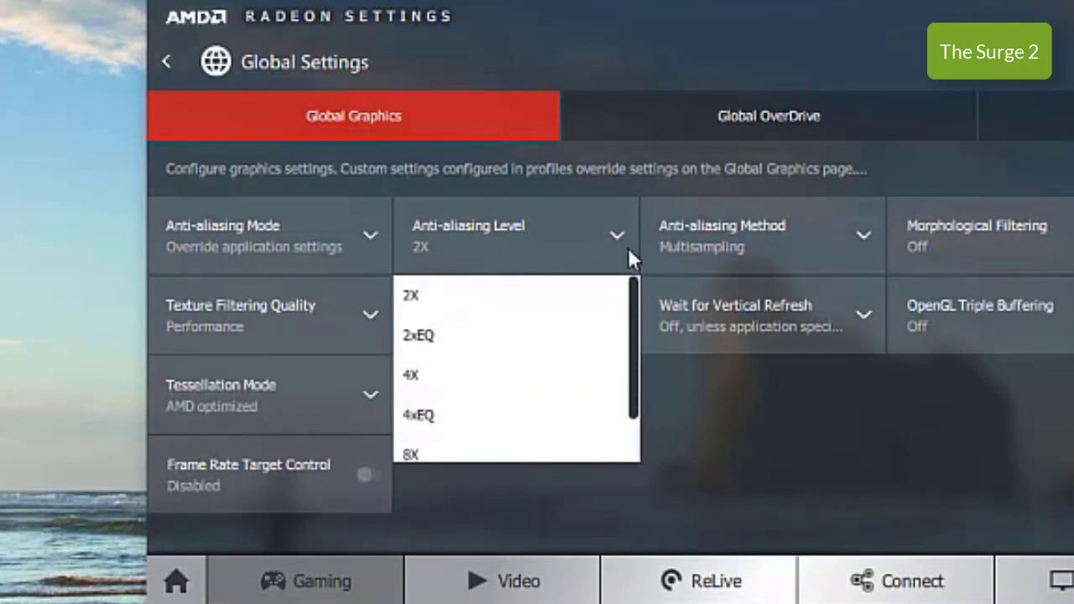
{"action": "left_click", "coordinate": [499, 295]}
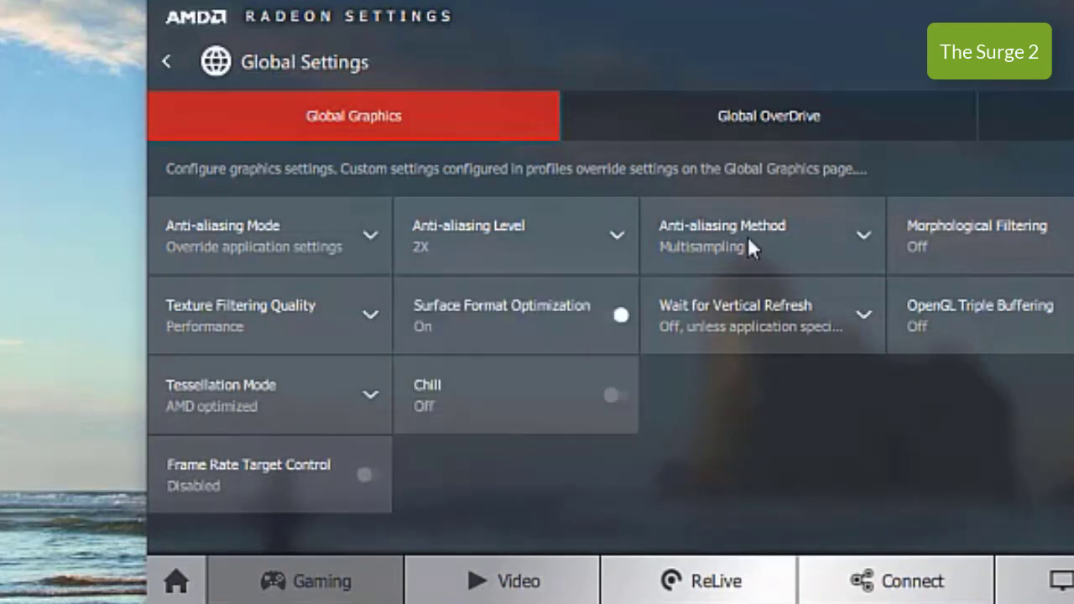
{"action": "left_click", "coordinate": [855, 237]}
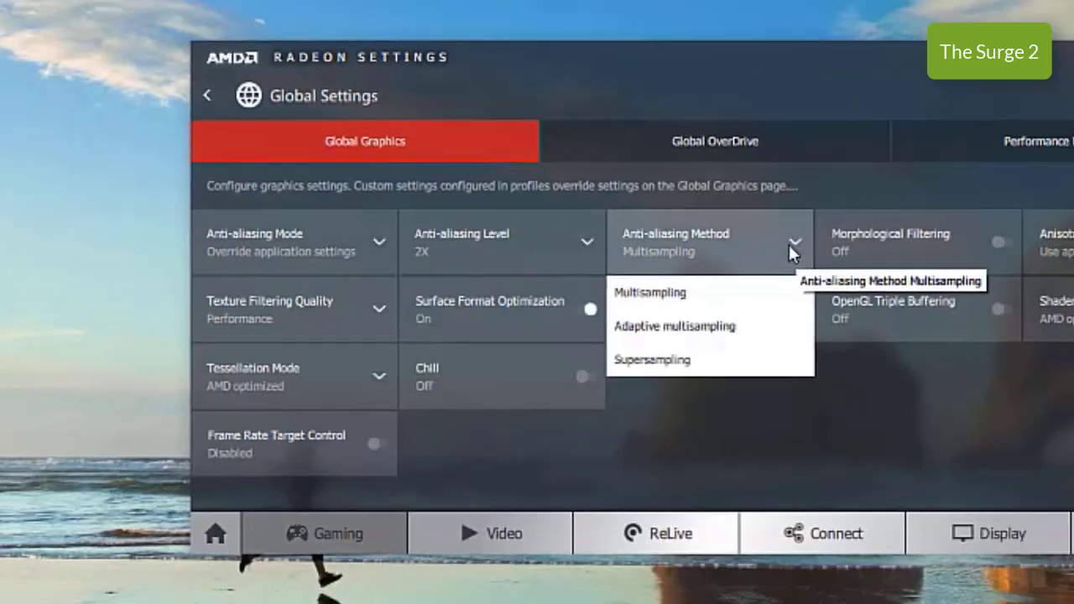
{"action": "left_click", "coordinate": [788, 242]}
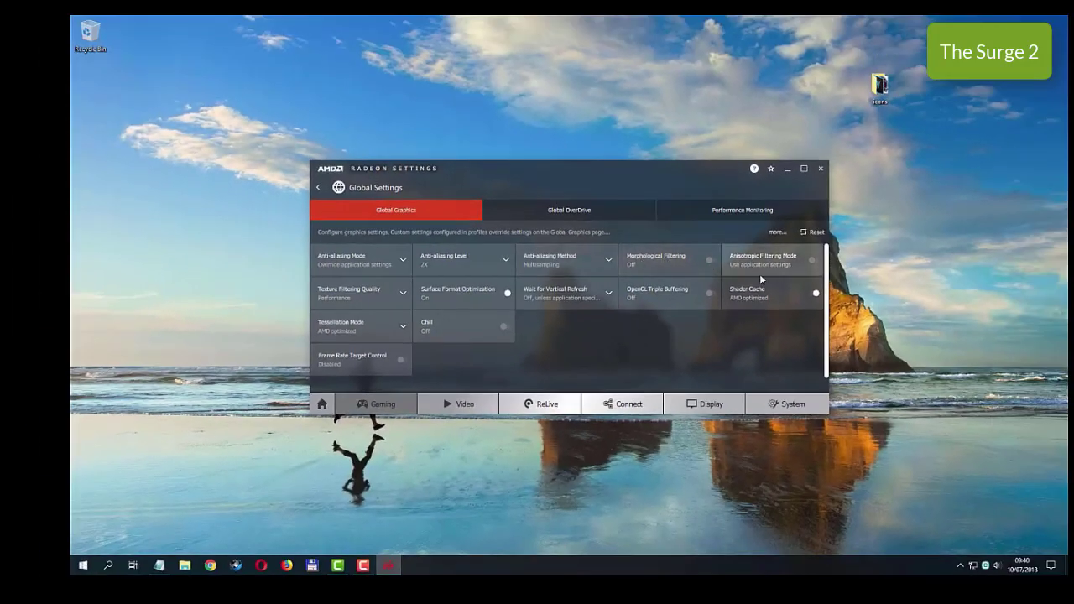
- Toggle Anisotropic Filtering Mode to override and back to Use application settings, and set Wait for Vertical Refresh to Always off
{"action": "left_click", "coordinate": [759, 274]}
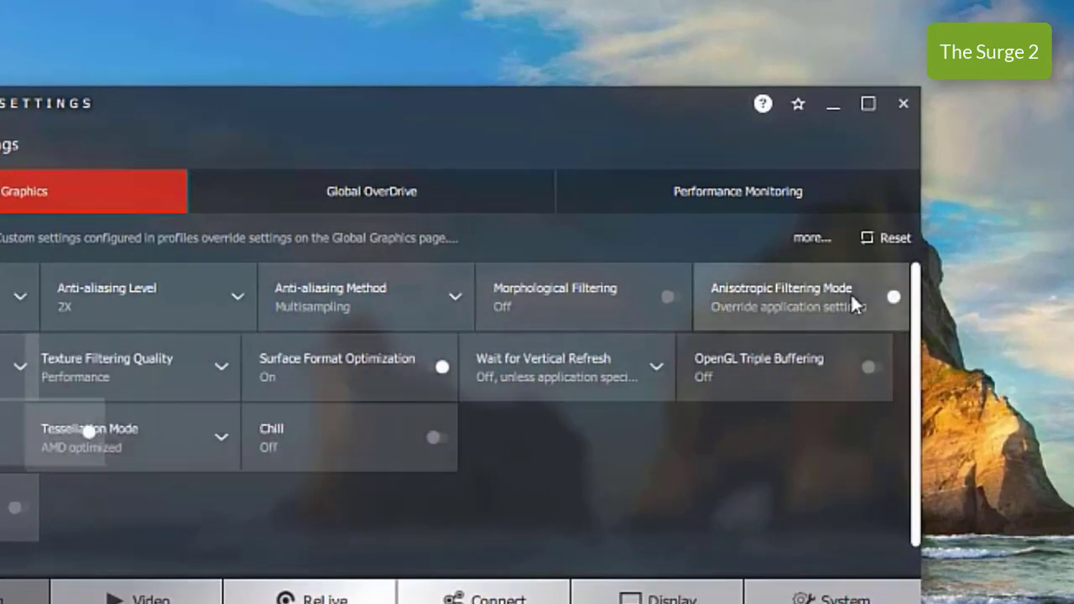
{"action": "left_click", "coordinate": [861, 304]}
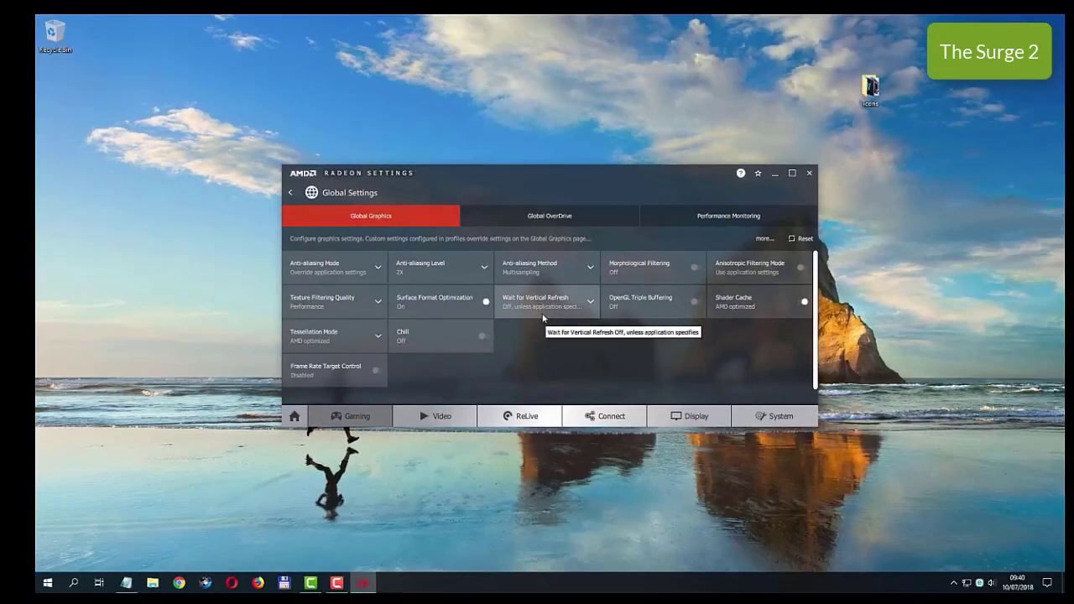
{"action": "left_click", "coordinate": [456, 366]}
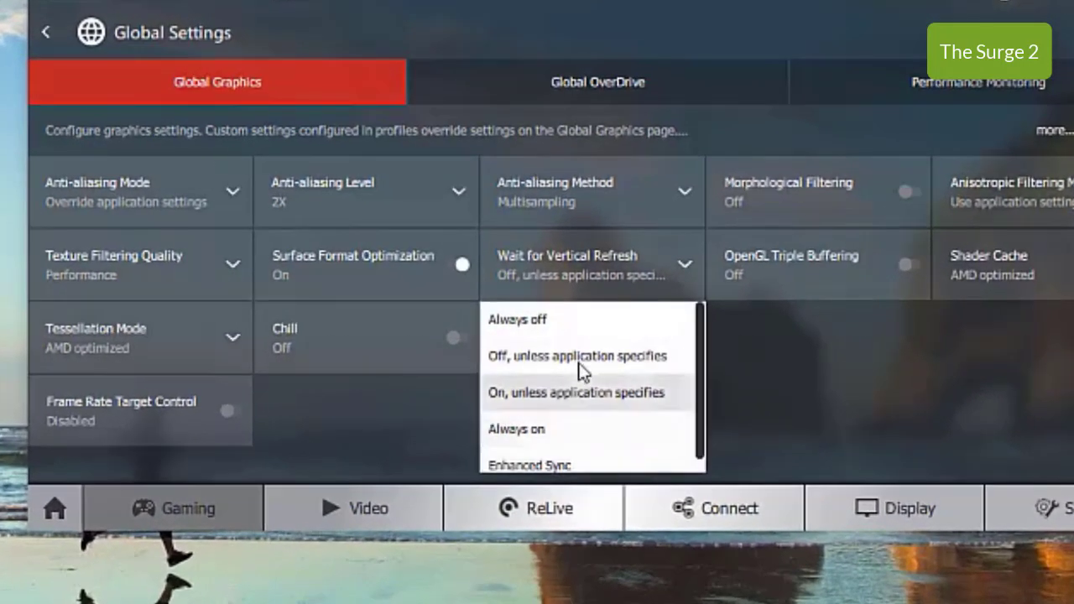
{"action": "left_click", "coordinate": [543, 320]}
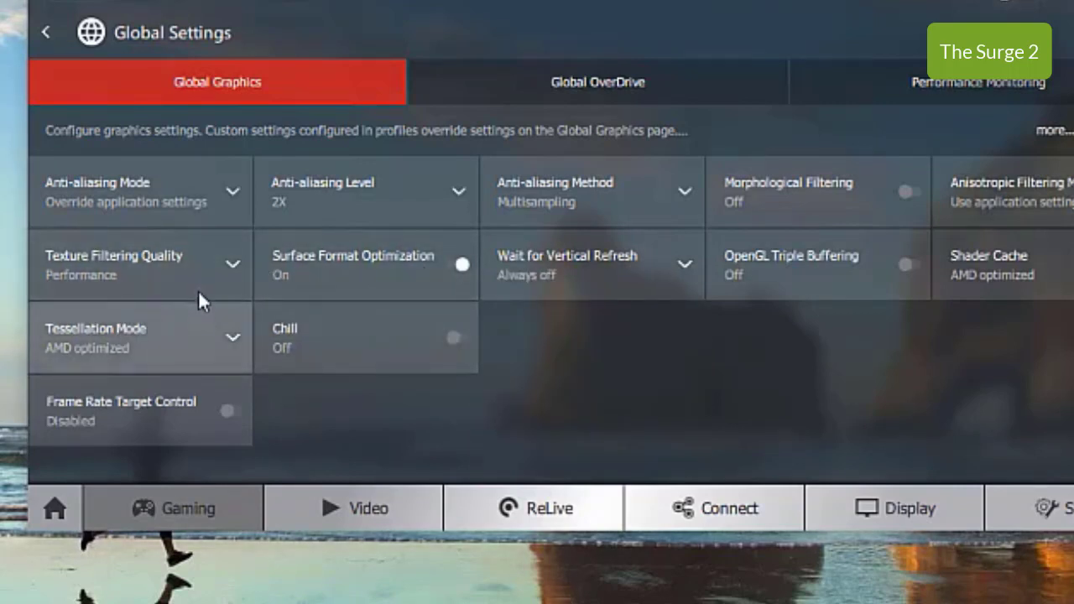
- Review the Tessellation Mode options, keeping AMD optimized, and accept the overclocking warning in Global OverDrive
{"action": "left_click", "coordinate": [233, 343]}
{"action": "left_click", "coordinate": [233, 342]}
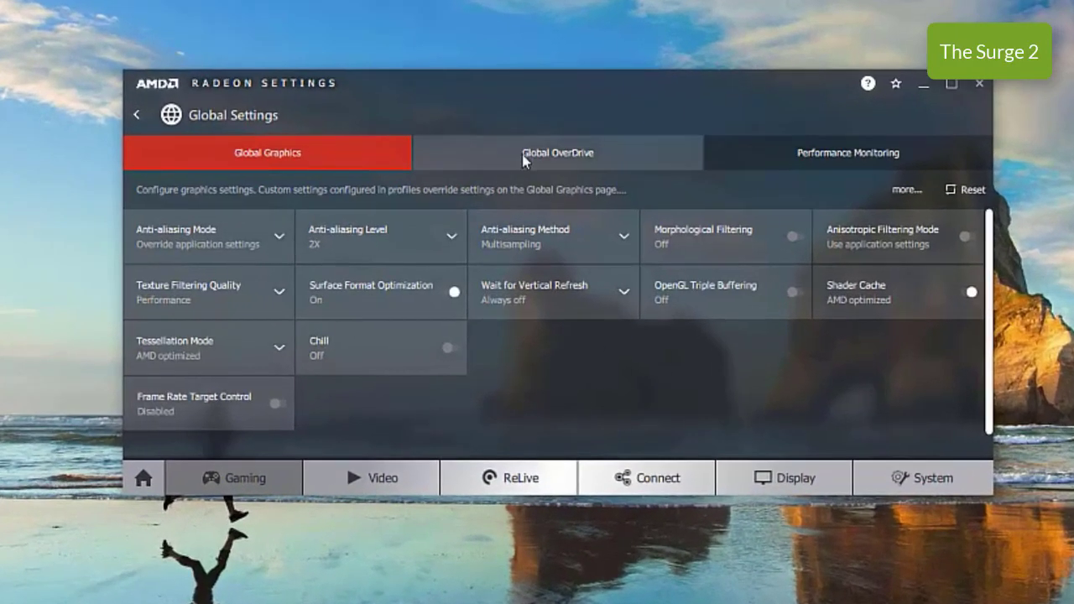
{"action": "left_click", "coordinate": [524, 158]}
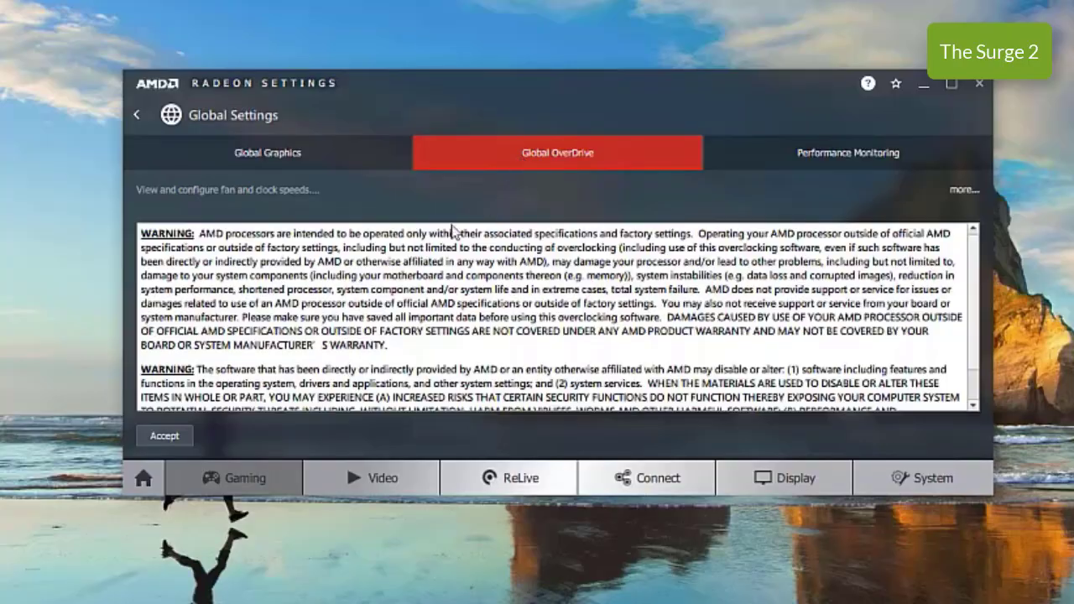
{"action": "left_click", "coordinate": [163, 436]}
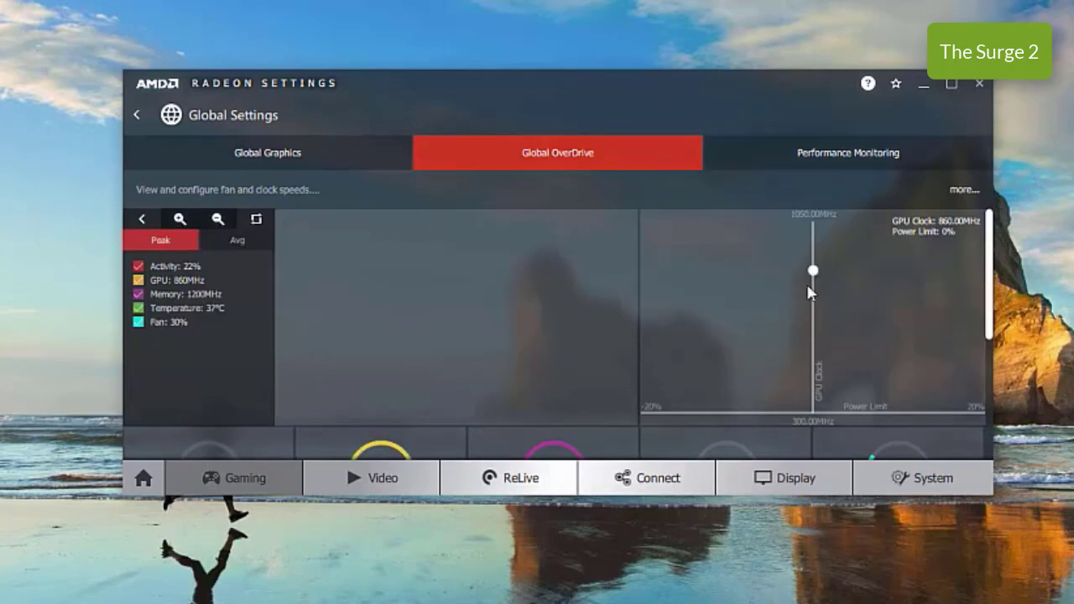
- Raise the GPU clock to 1000 MHz and the power limit to 20%, and apply the OverDrive changes
{"action": "left_click_drag", "start_coordinate": [815, 271], "coordinate": [815, 268]}
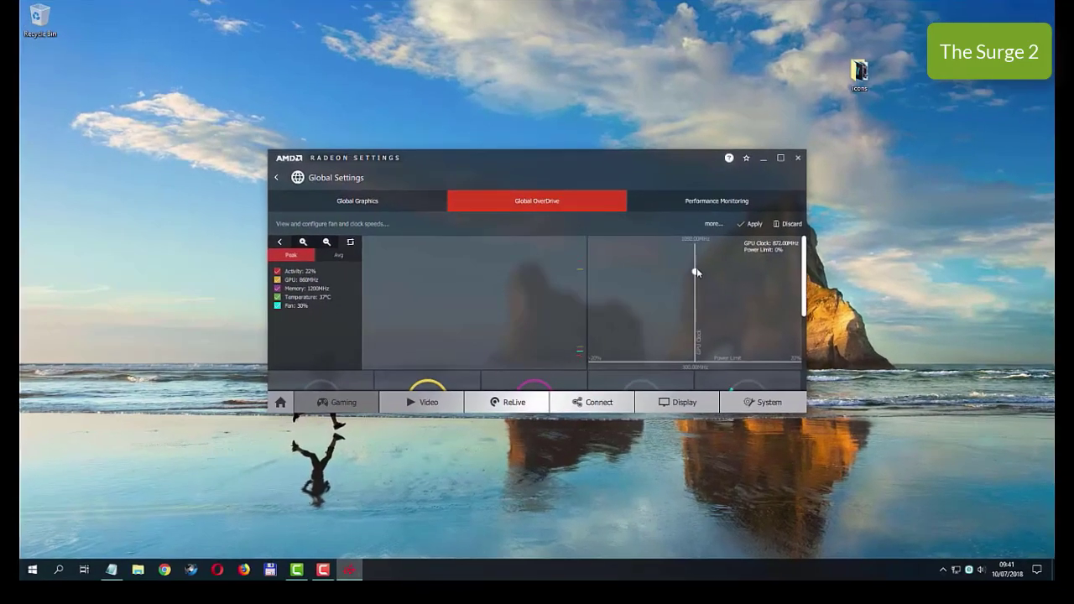
{"action": "left_click_drag", "start_coordinate": [696, 268], "coordinate": [803, 285]}
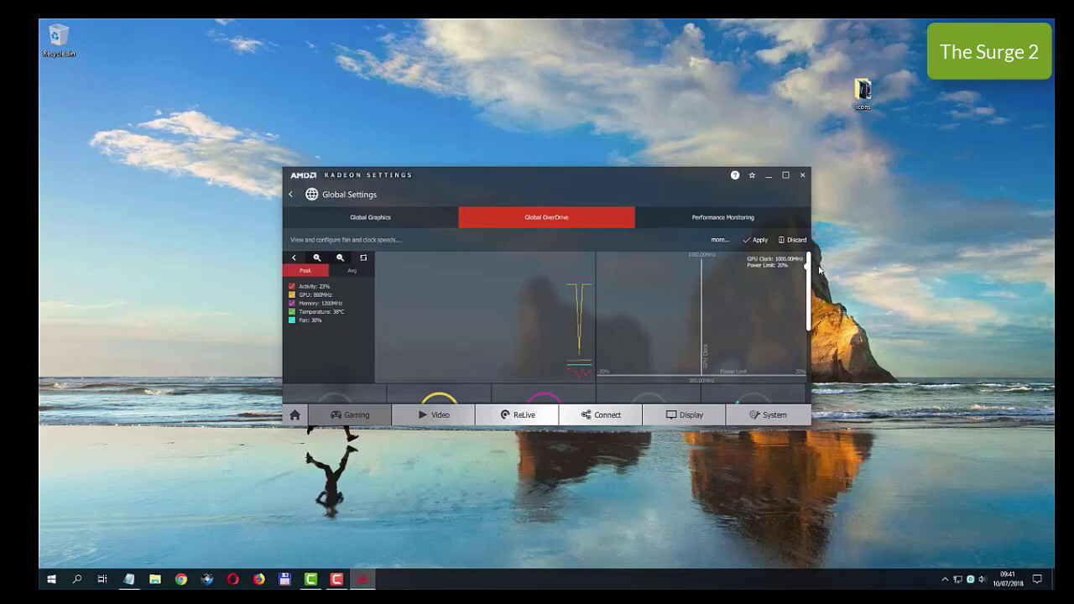
{"action": "left_click", "coordinate": [753, 242]}
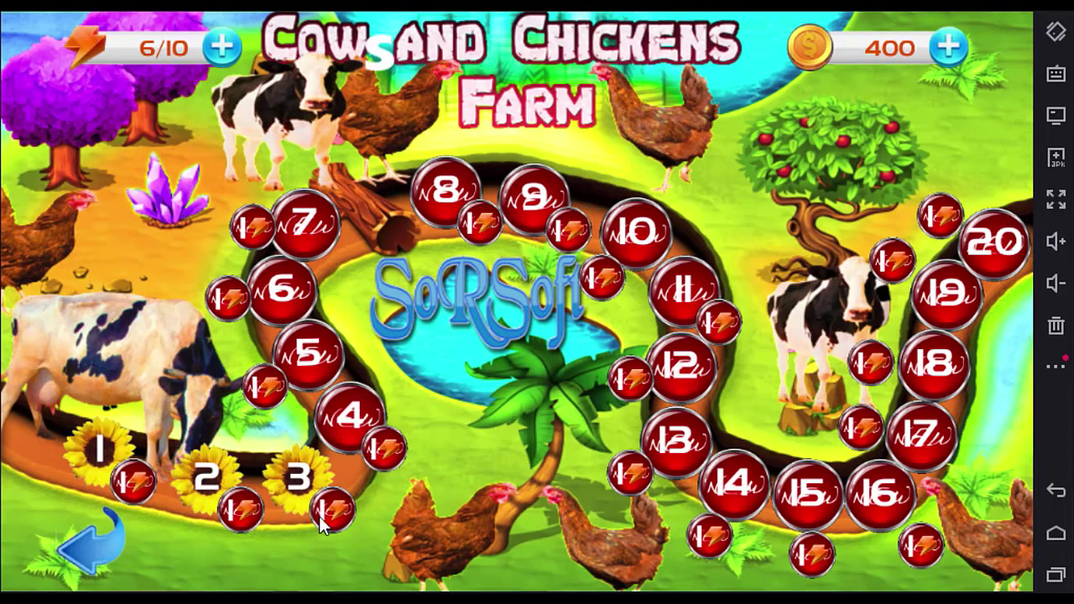
- In the Cows and Chickens Farm game, start level 3 and buy two chickens for 100 coins each
{"action": "left_click", "coordinate": [308, 486]}
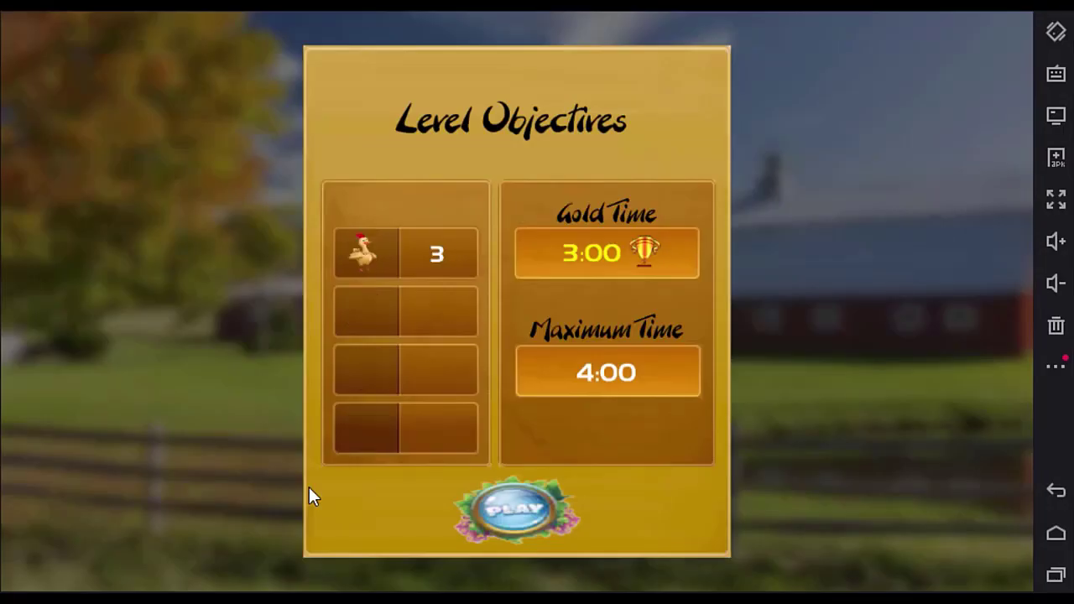
{"action": "left_click", "coordinate": [533, 512]}
{"action": "left_click", "coordinate": [96, 70]}
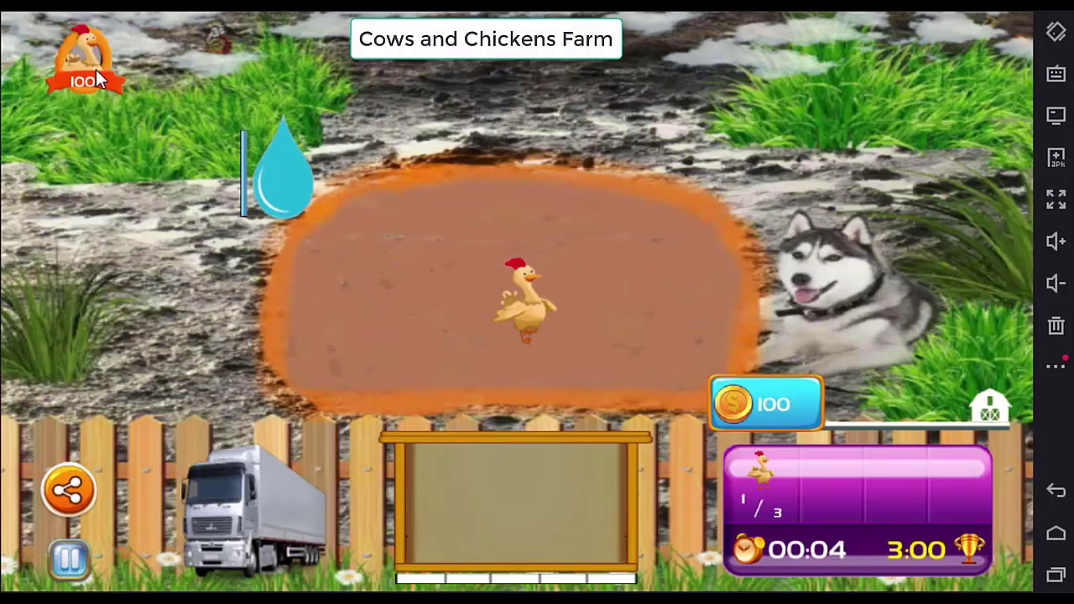
{"action": "left_click", "coordinate": [88, 82]}
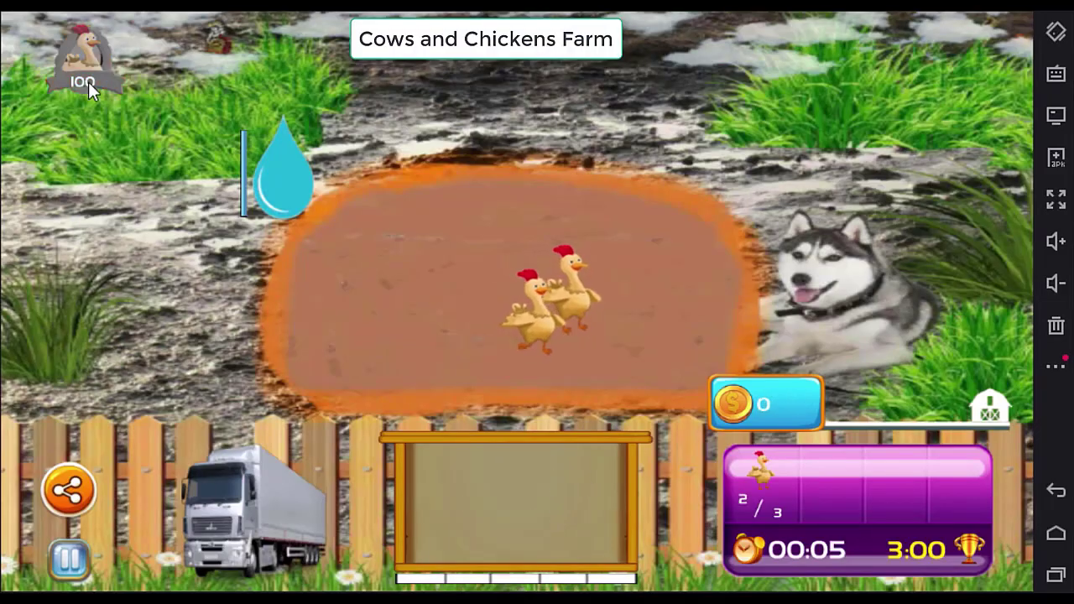
- Grow five patches of grass across the chicken pen and collect the laid eggs into storage
{"action": "left_click", "coordinate": [496, 295]}
{"action": "left_click", "coordinate": [629, 302]}
{"action": "left_click", "coordinate": [583, 225]}
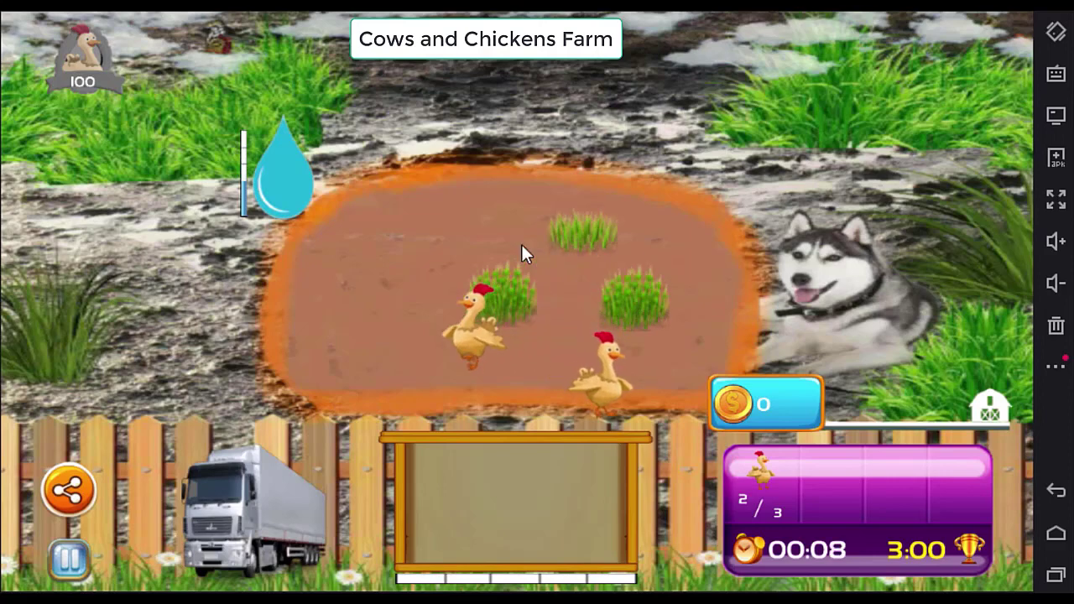
{"action": "left_click", "coordinate": [379, 245]}
{"action": "left_click", "coordinate": [388, 352]}
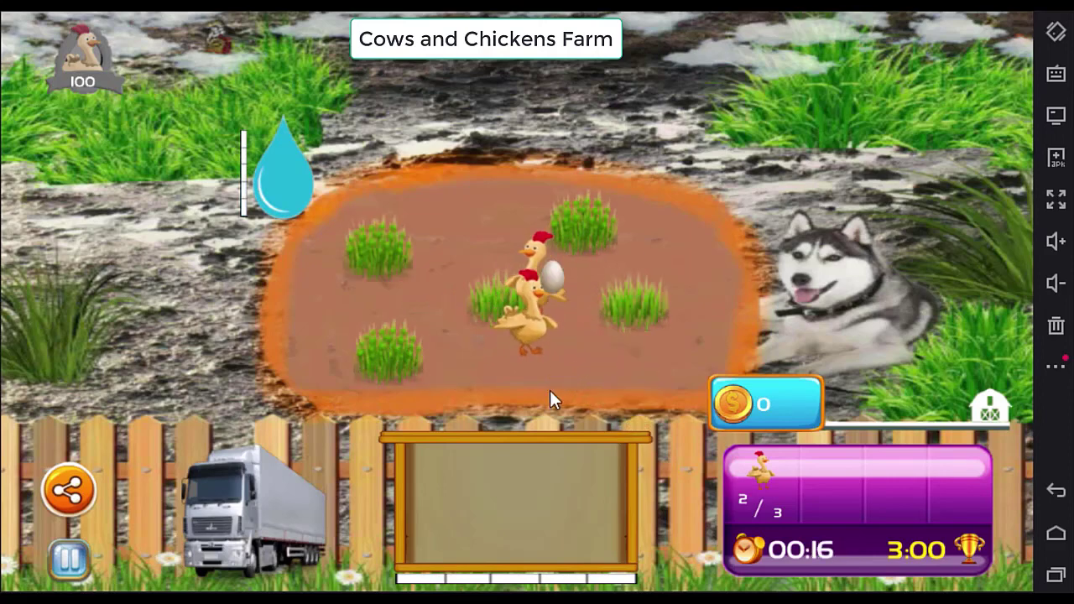
{"action": "left_click", "coordinate": [527, 311]}
{"action": "left_click", "coordinate": [554, 273]}
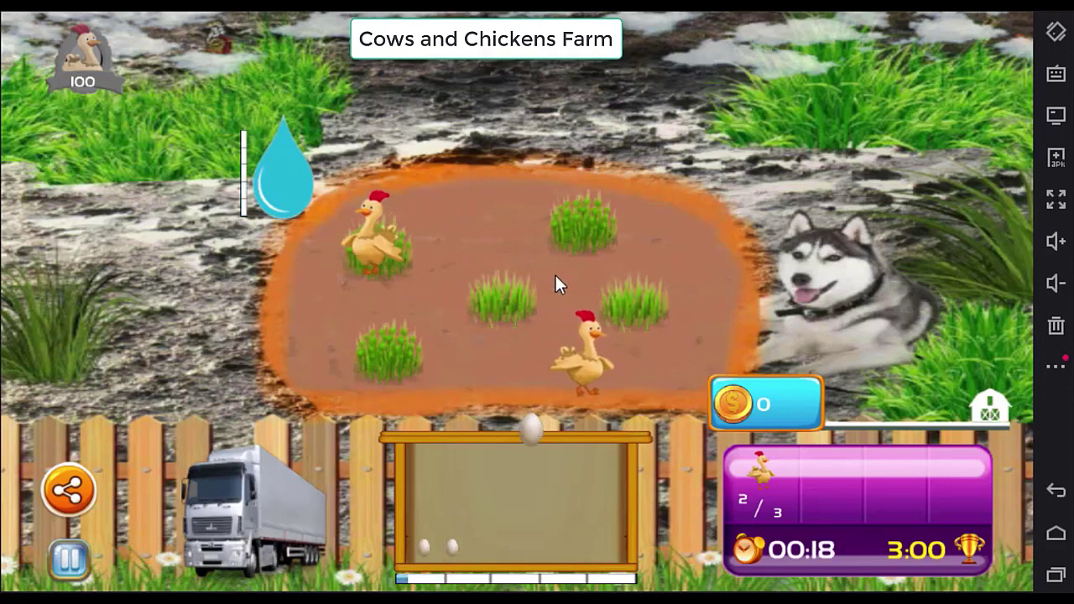